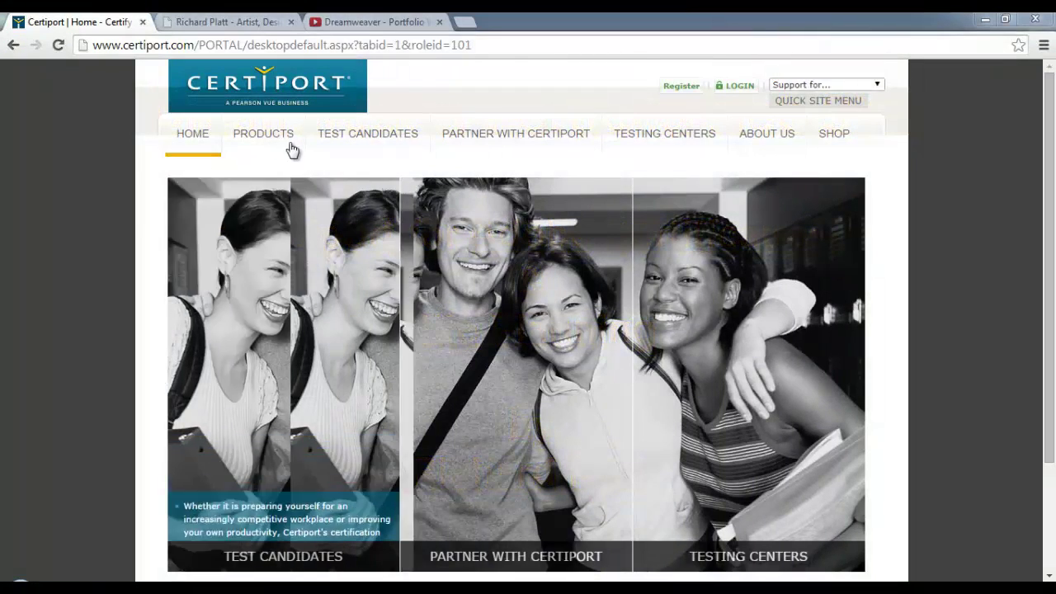
- Open the Adobe Certified Associate product page on the Certiport website
{"action": "mouse_move", "coordinate": [291, 144]}
{"action": "mouse_move", "coordinate": [339, 150]}
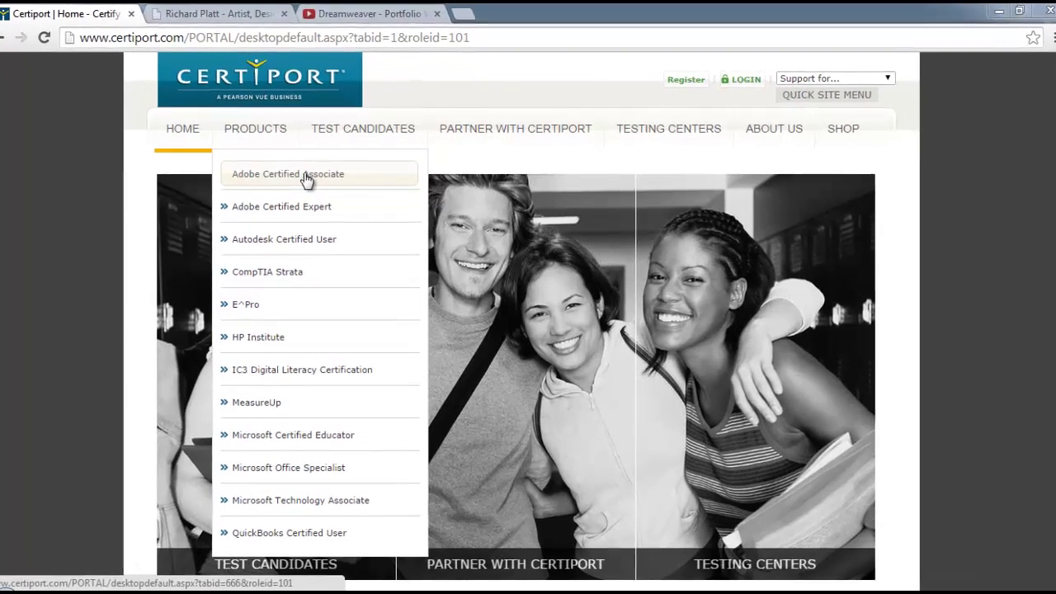
{"action": "left_click", "coordinate": [313, 183]}
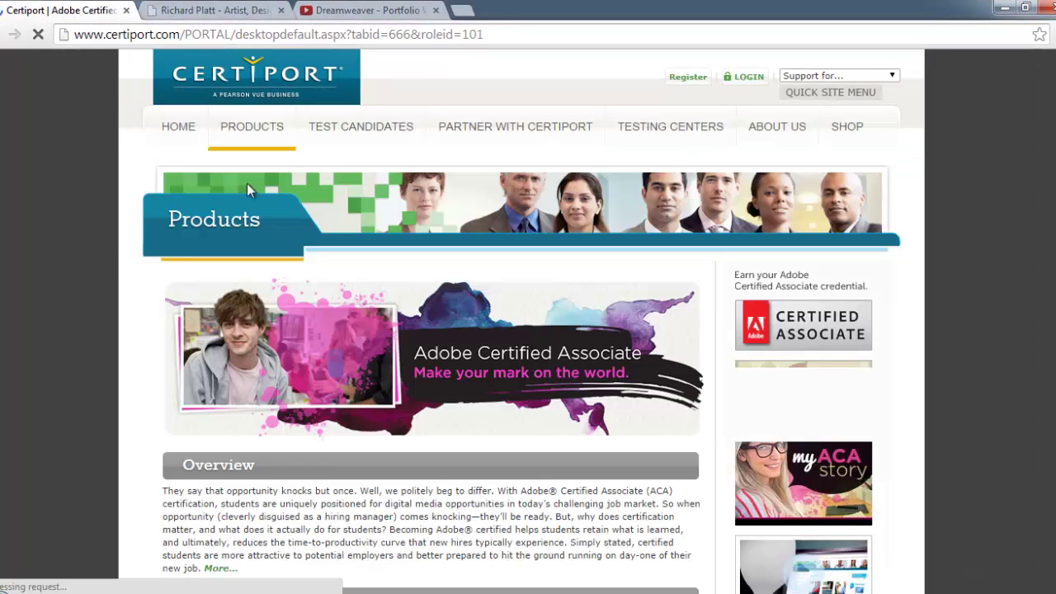
- Look through the Adobe Certified Associate page and open its Dreamweaver certification page
{"action": "scroll", "coordinate": [148, 257], "scroll_direction": "down", "scroll_amount": 2}
{"action": "scroll", "coordinate": [148, 252], "scroll_direction": "down", "scroll_amount": 2}
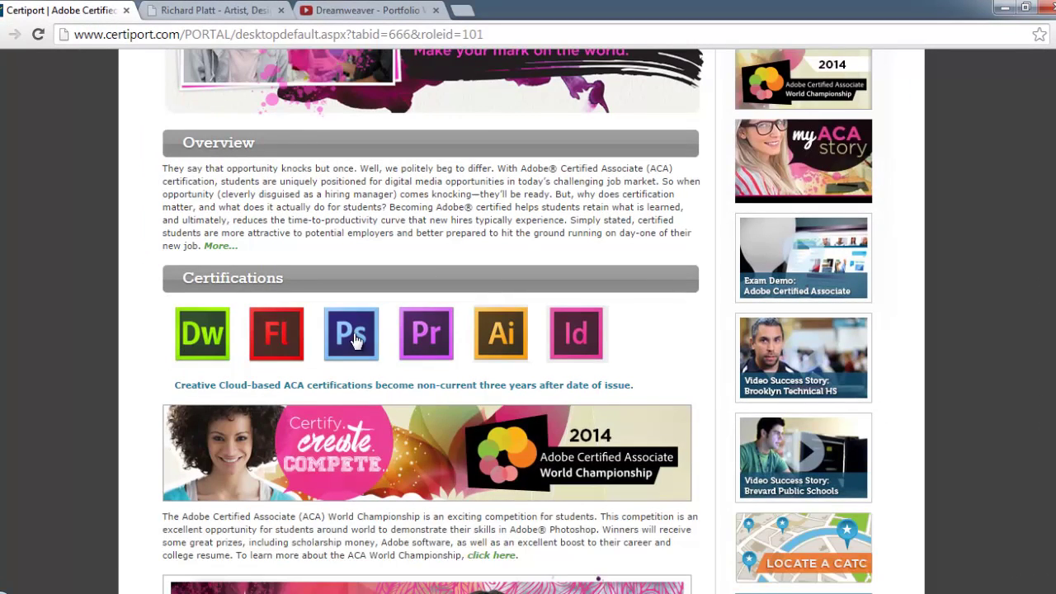
{"action": "scroll", "coordinate": [216, 314], "scroll_direction": "down", "scroll_amount": 4}
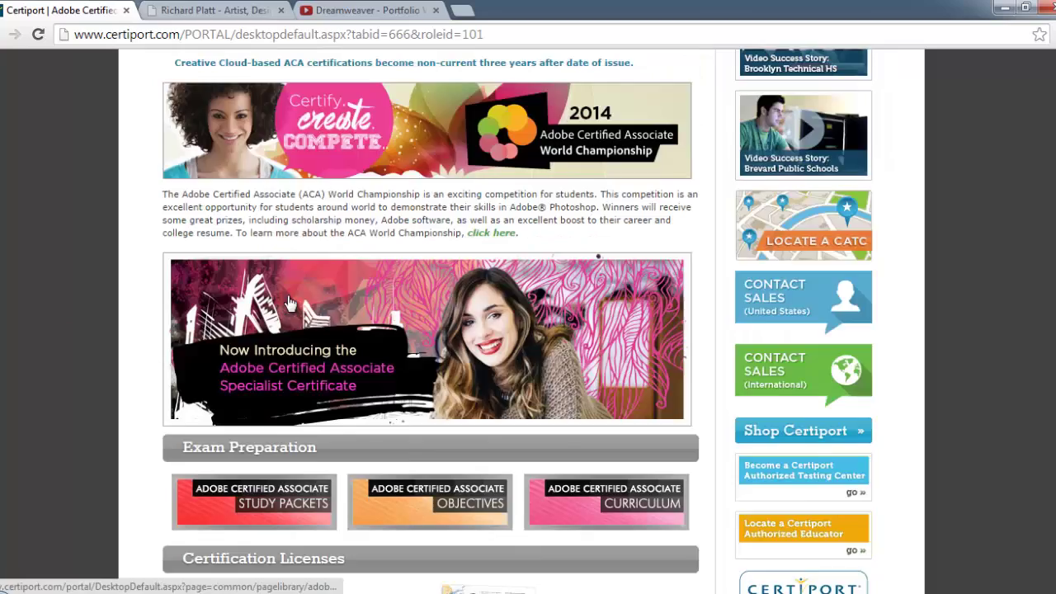
{"action": "scroll", "coordinate": [287, 299], "scroll_direction": "up", "scroll_amount": 5}
{"action": "scroll", "coordinate": [287, 299], "scroll_direction": "down", "scroll_amount": 5}
{"action": "scroll", "coordinate": [286, 301], "scroll_direction": "up", "scroll_amount": 8}
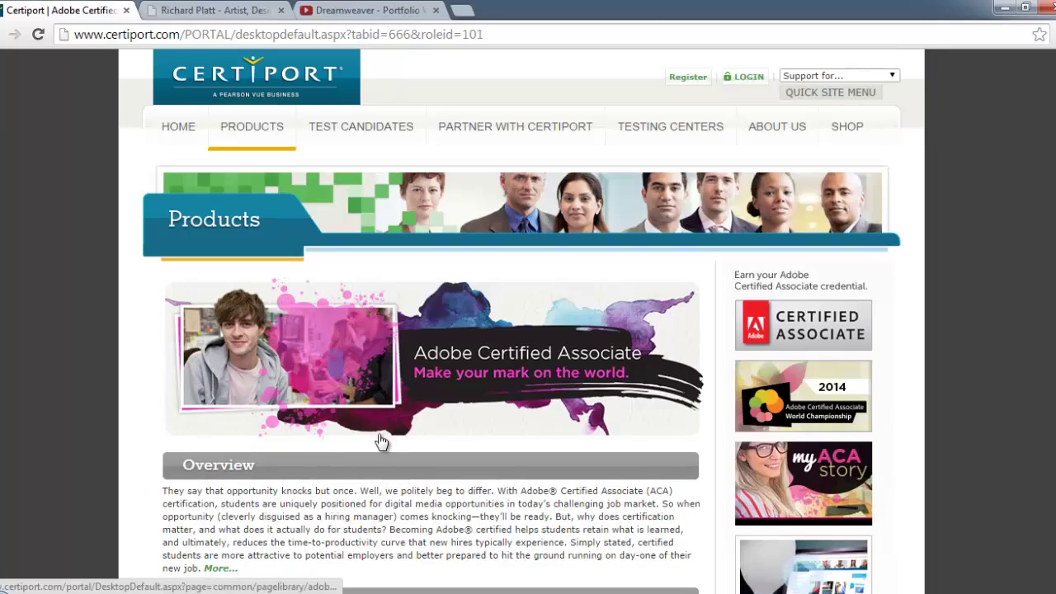
{"action": "scroll", "coordinate": [333, 390], "scroll_direction": "down", "scroll_amount": 3}
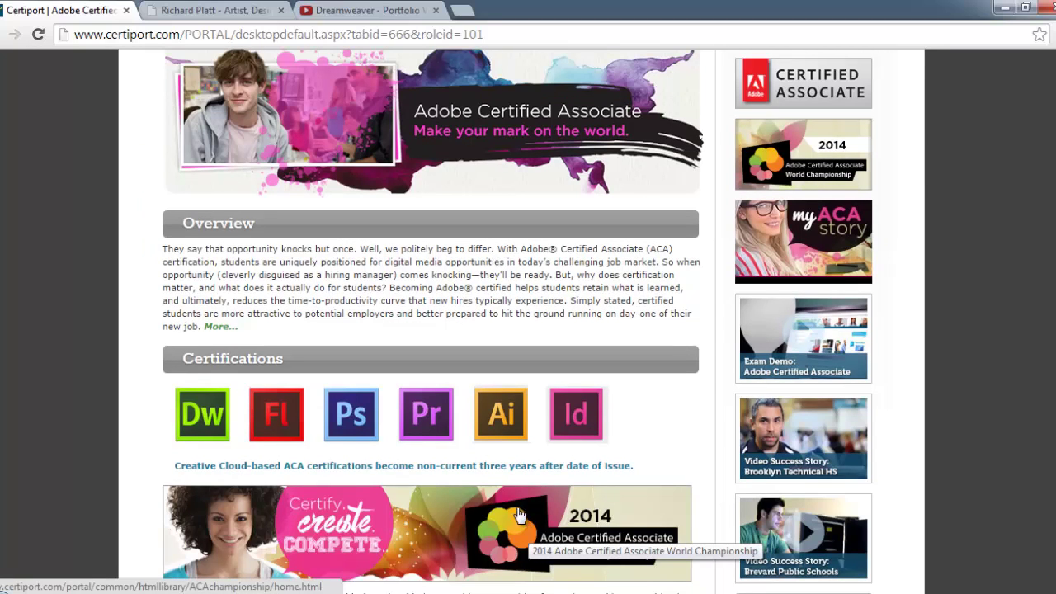
{"action": "left_click", "coordinate": [212, 431]}
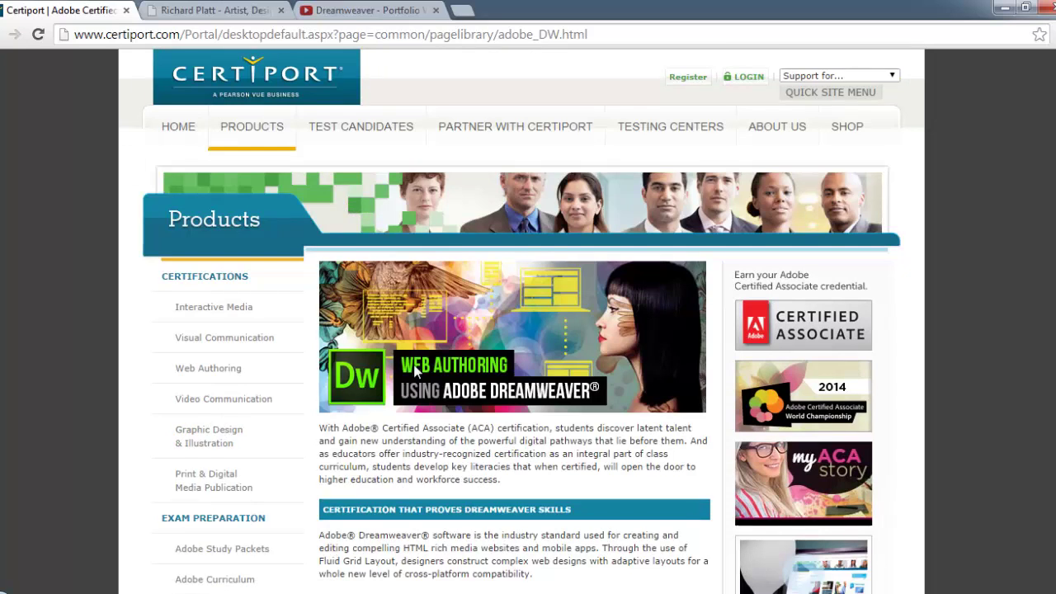
- Review the Dreamweaver certification details and exam coverage, and open the PDF list of exam objectives
{"action": "scroll", "coordinate": [416, 371], "scroll_direction": "down", "scroll_amount": 2}
{"action": "scroll", "coordinate": [417, 371], "scroll_direction": "down", "scroll_amount": 4}
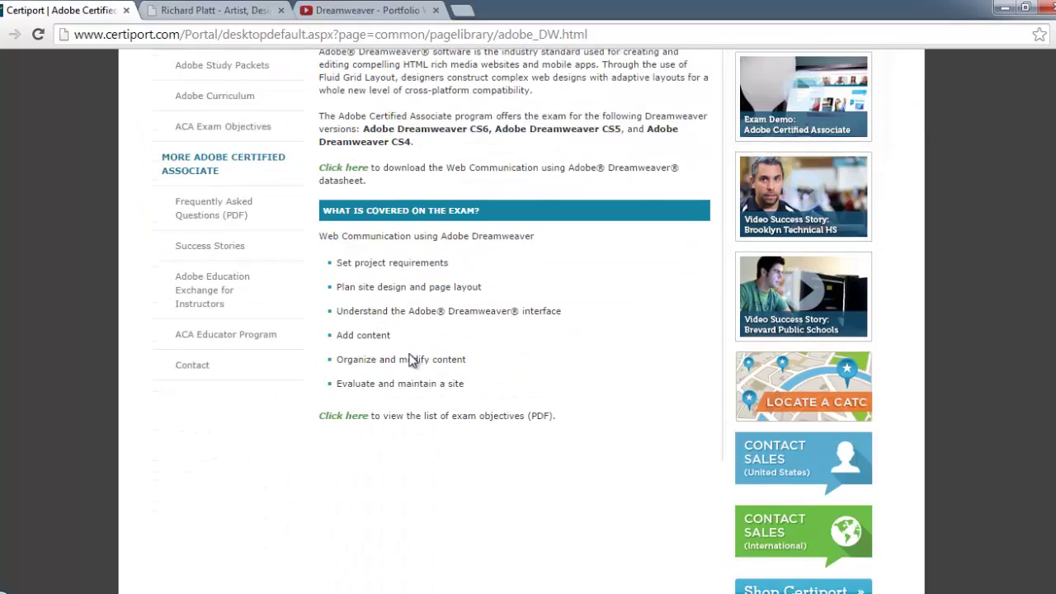
{"action": "scroll", "coordinate": [412, 359], "scroll_direction": "up", "scroll_amount": 2}
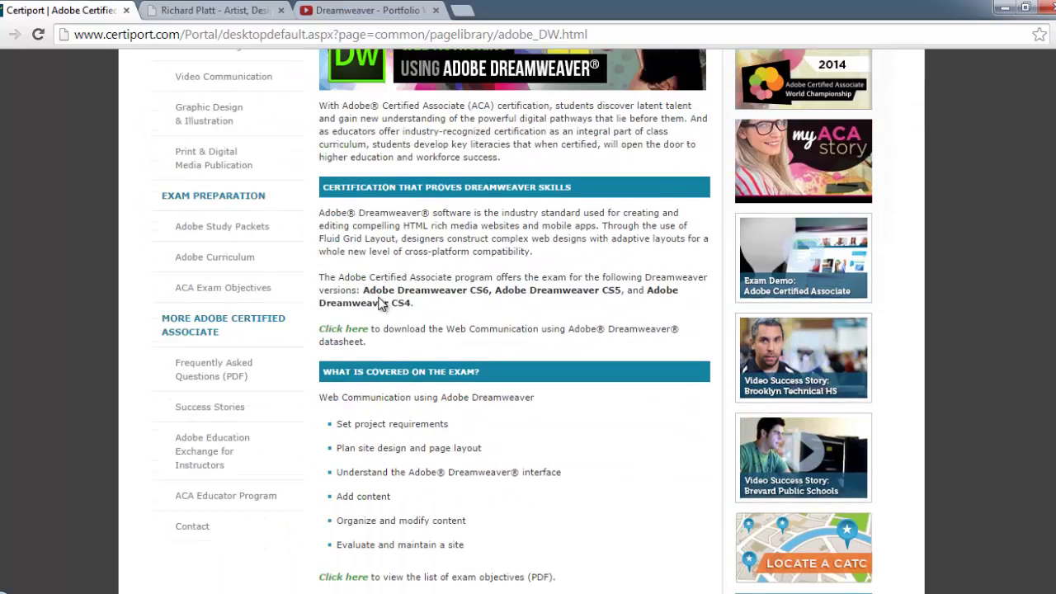
{"action": "scroll", "coordinate": [382, 301], "scroll_direction": "down", "scroll_amount": 2}
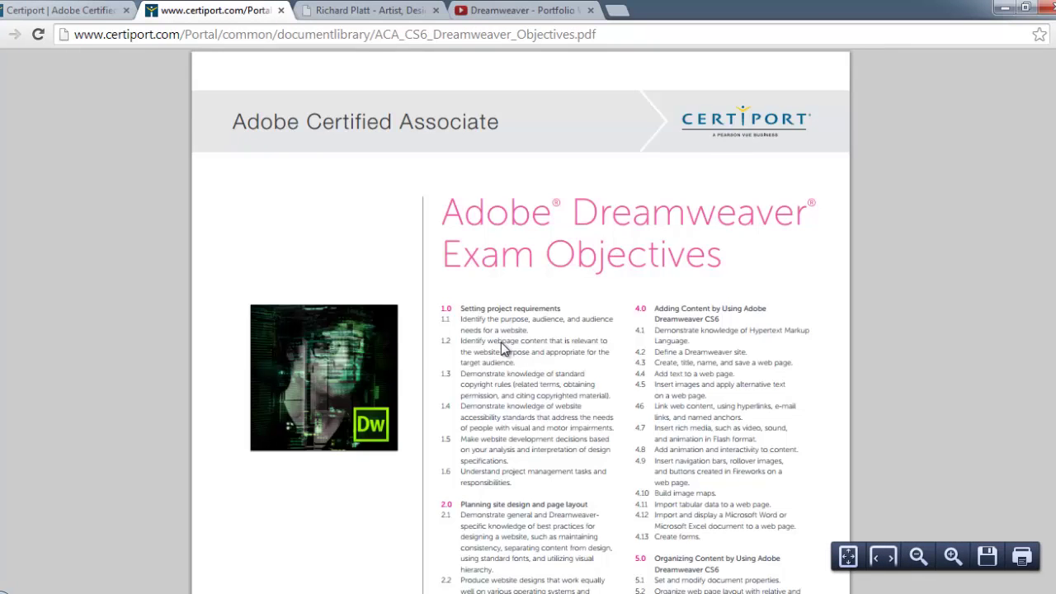
- Highlight in turn the headings of objectives 1.0, 2.0 and 3.0 in the Dreamweaver exam objectives PDF
{"action": "scroll", "coordinate": [503, 348], "scroll_direction": "down", "scroll_amount": 4}
{"action": "scroll", "coordinate": [498, 347], "scroll_direction": "up", "scroll_amount": 3}
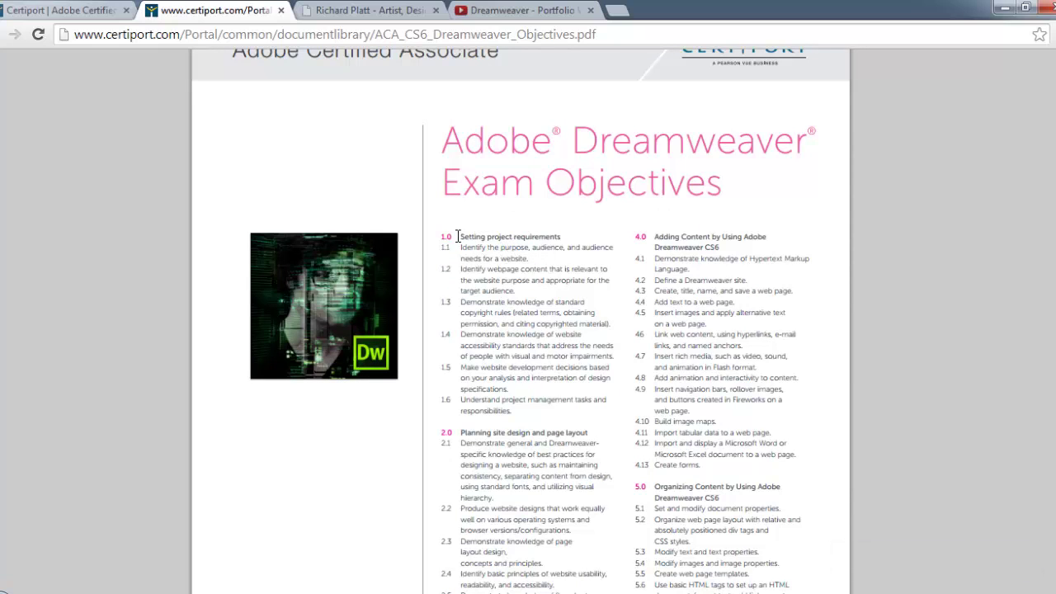
{"action": "left_click_drag", "start_coordinate": [460, 236], "coordinate": [575, 240]}
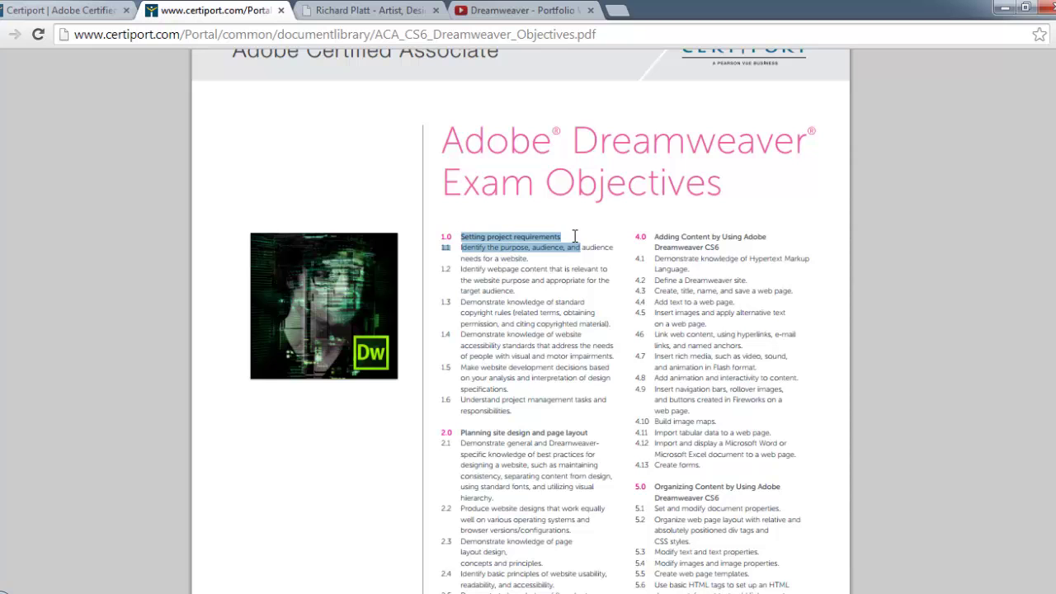
{"action": "left_click_drag", "start_coordinate": [459, 431], "coordinate": [587, 430]}
{"action": "scroll", "coordinate": [492, 410], "scroll_direction": "down", "scroll_amount": 3}
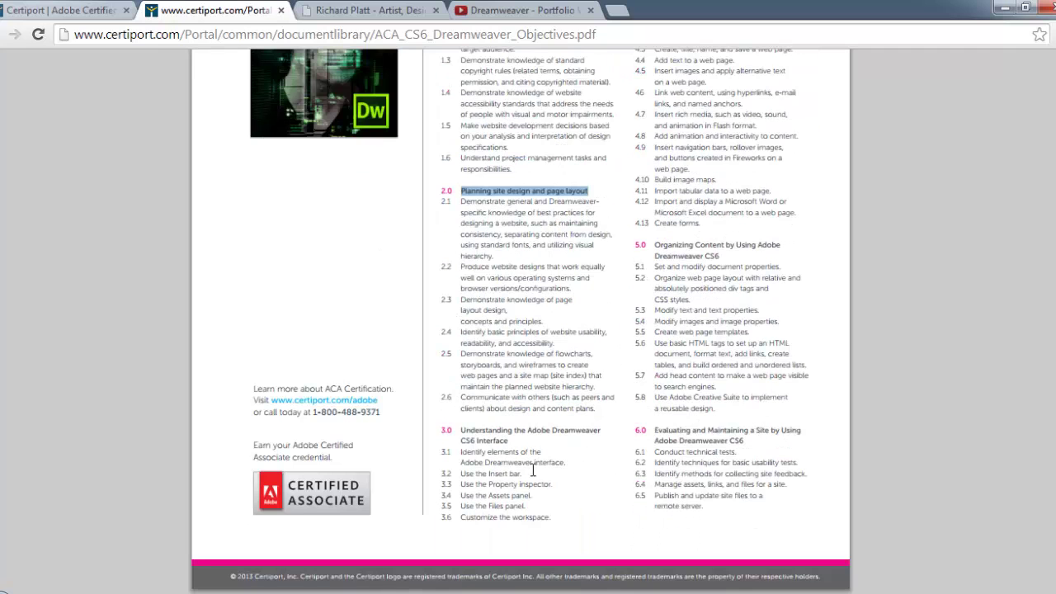
{"action": "left_click_drag", "start_coordinate": [460, 427], "coordinate": [515, 441]}
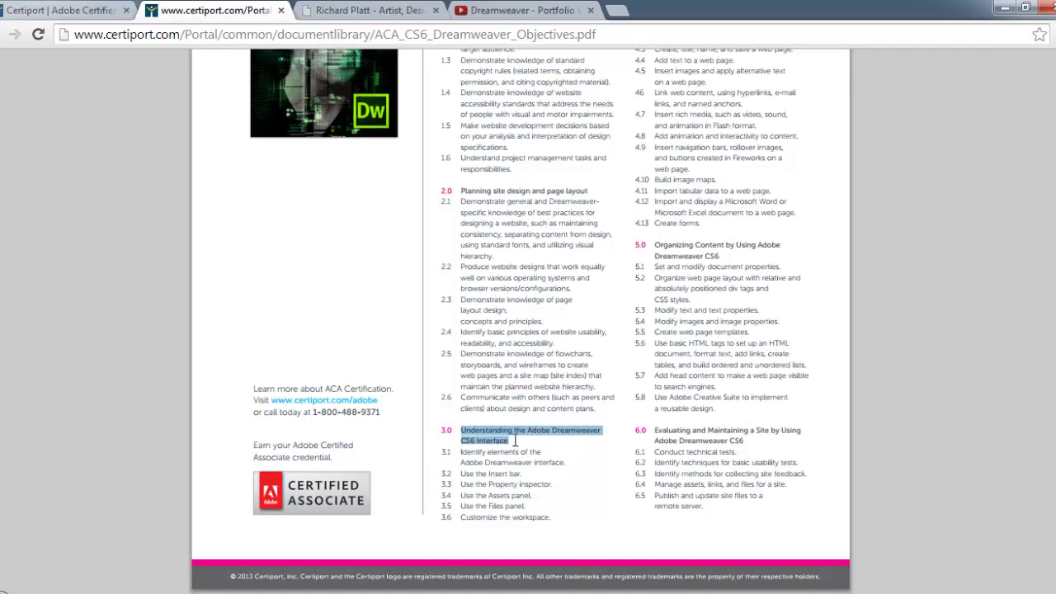
- Review objectives 4.0 to 6.0, and temporarily highlight the text from objective 1.0 into objective 2.3
{"action": "scroll", "coordinate": [655, 421], "scroll_direction": "up", "scroll_amount": 4}
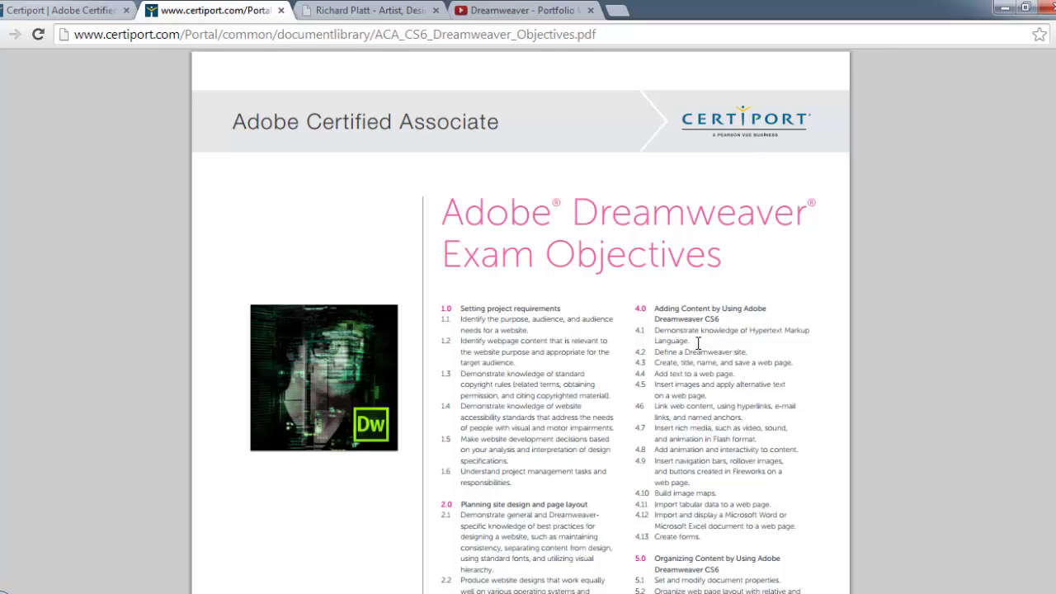
{"action": "scroll", "coordinate": [698, 342], "scroll_direction": "down", "scroll_amount": 3}
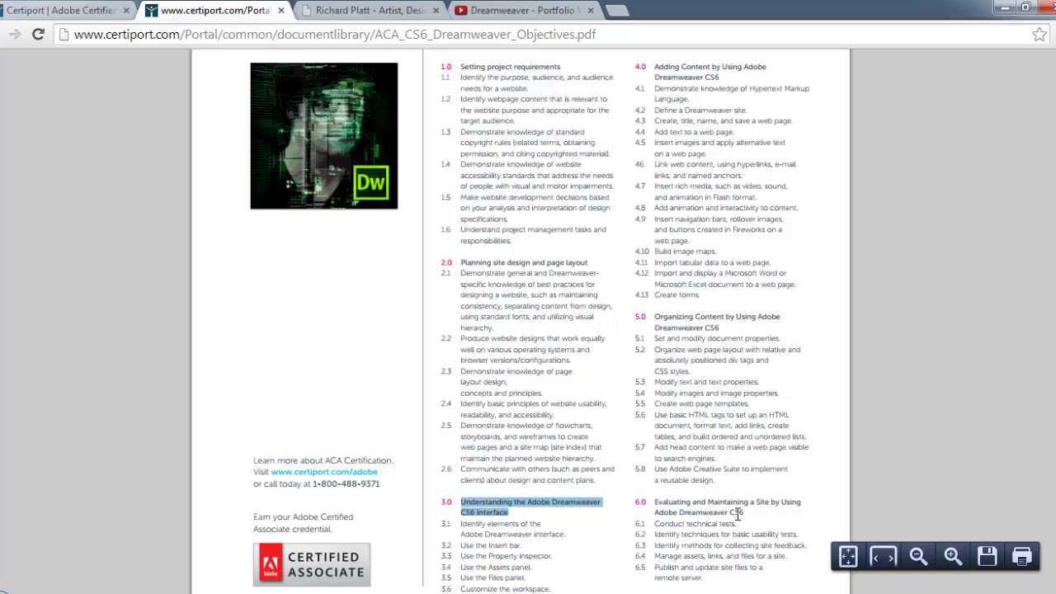
{"action": "scroll", "coordinate": [622, 331], "scroll_direction": "up", "scroll_amount": 3}
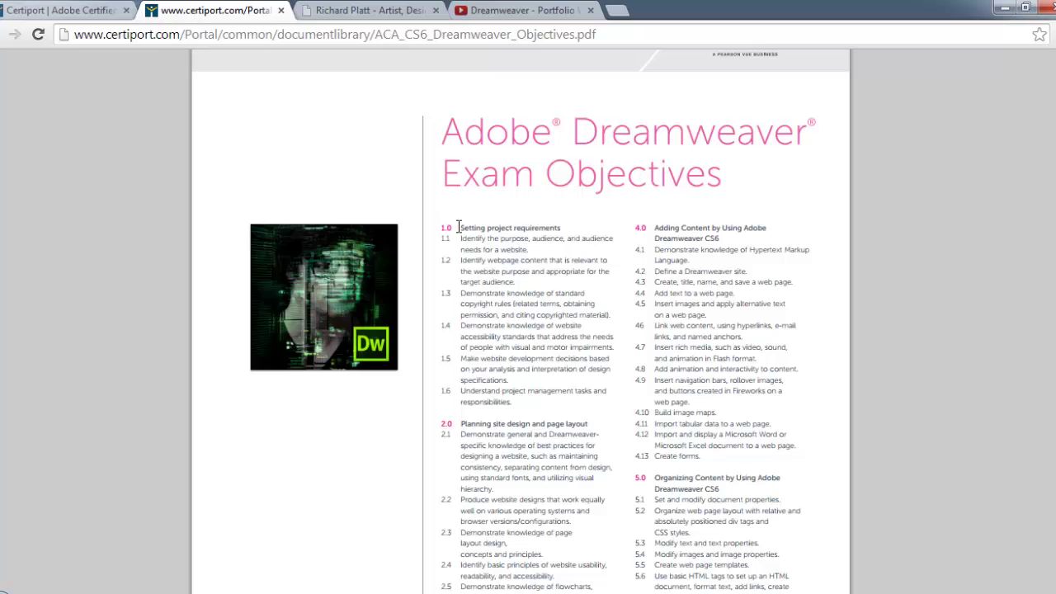
{"action": "left_click_drag", "start_coordinate": [458, 227], "coordinate": [585, 544]}
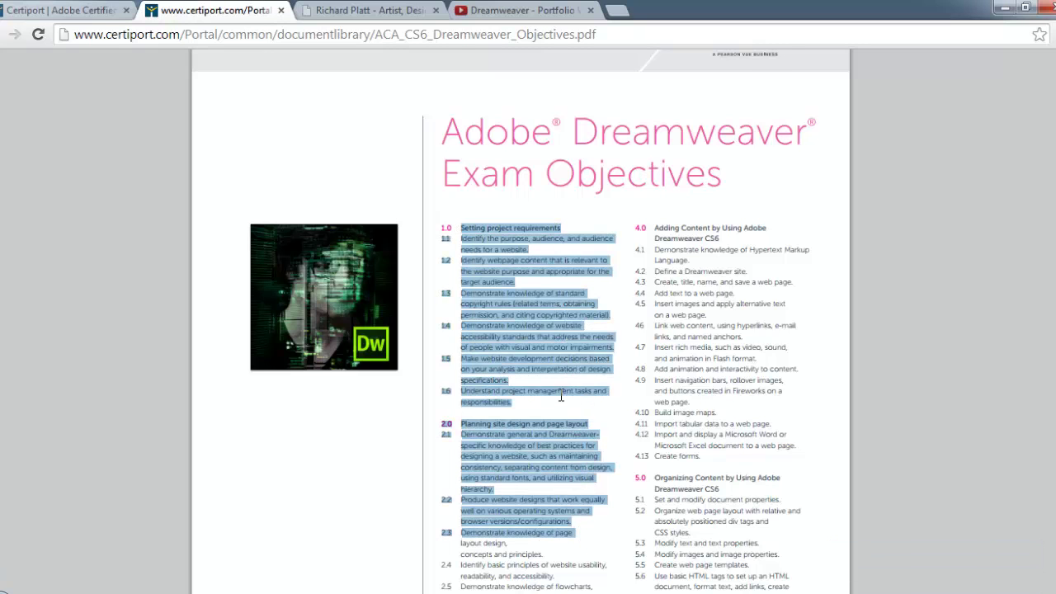
{"action": "scroll", "coordinate": [572, 400], "scroll_direction": "down", "scroll_amount": 3}
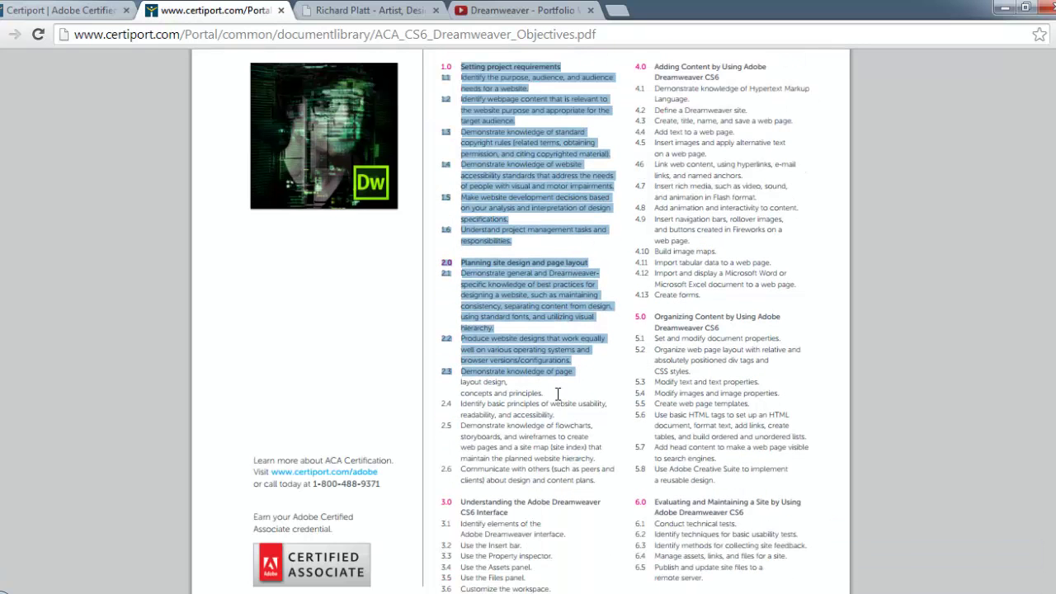
{"action": "left_click", "coordinate": [598, 483]}
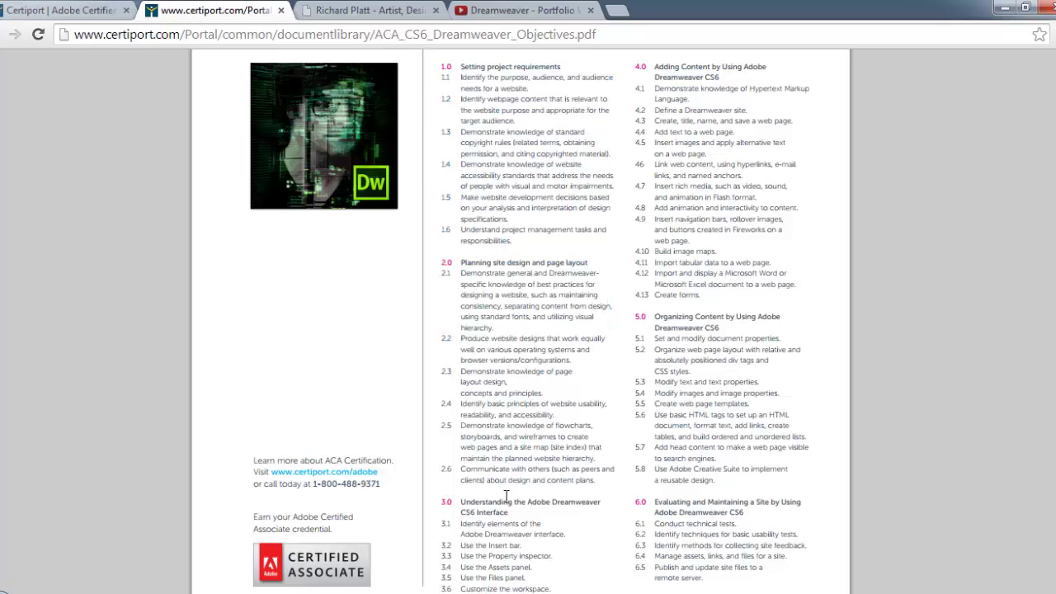
- Switch to the certifport website planning document in OpenOffice Writer and look through its Domain 1.0 and 2.0 questions
{"action": "left_click", "coordinate": [598, 593]}
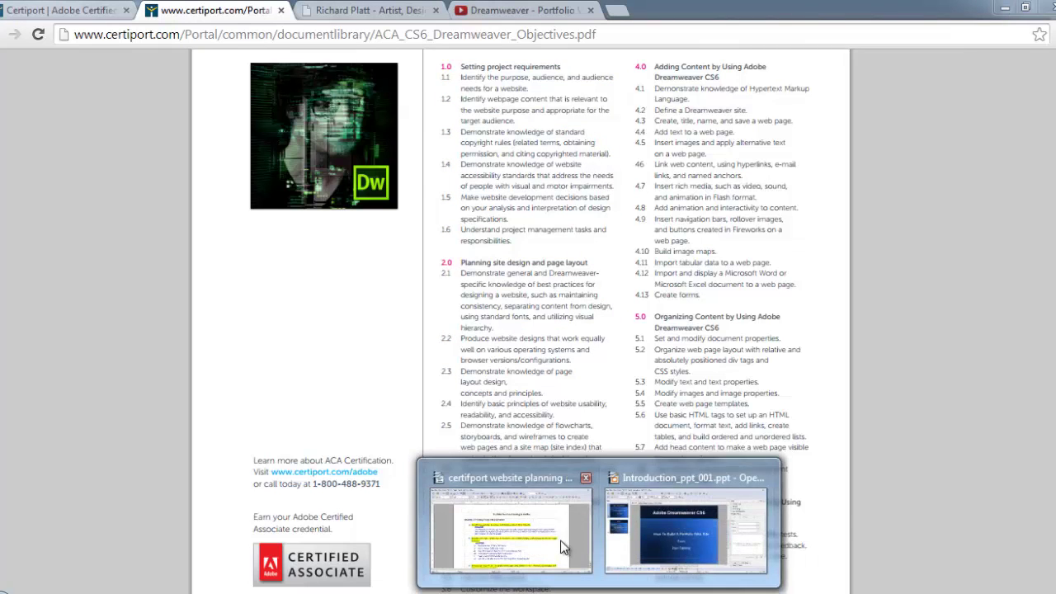
{"action": "left_click", "coordinate": [558, 549]}
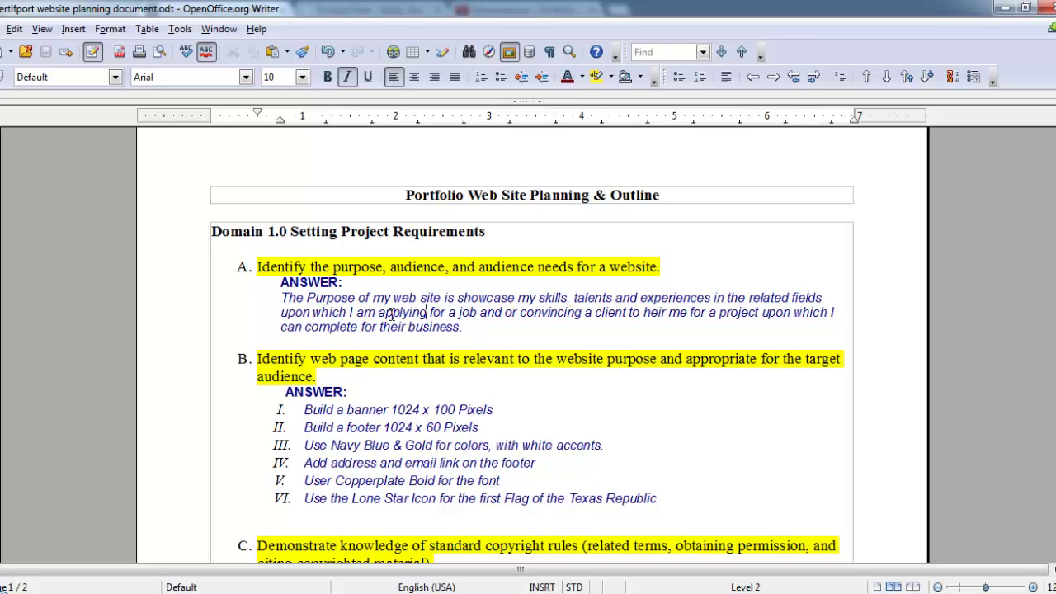
{"action": "scroll", "coordinate": [262, 373], "scroll_direction": "down", "scroll_amount": 15}
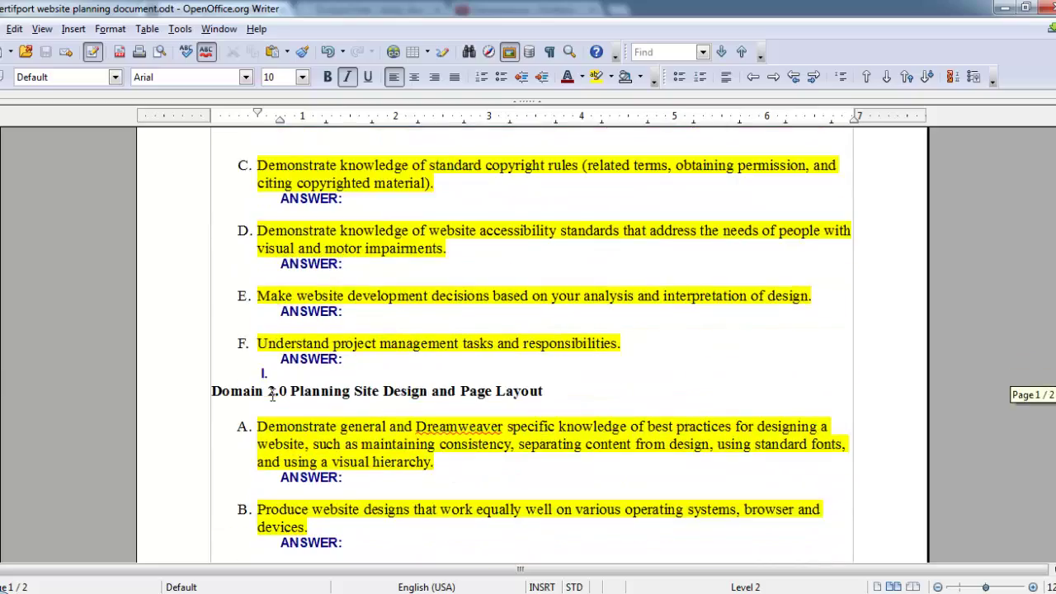
{"action": "scroll", "coordinate": [273, 396], "scroll_direction": "down", "scroll_amount": 6}
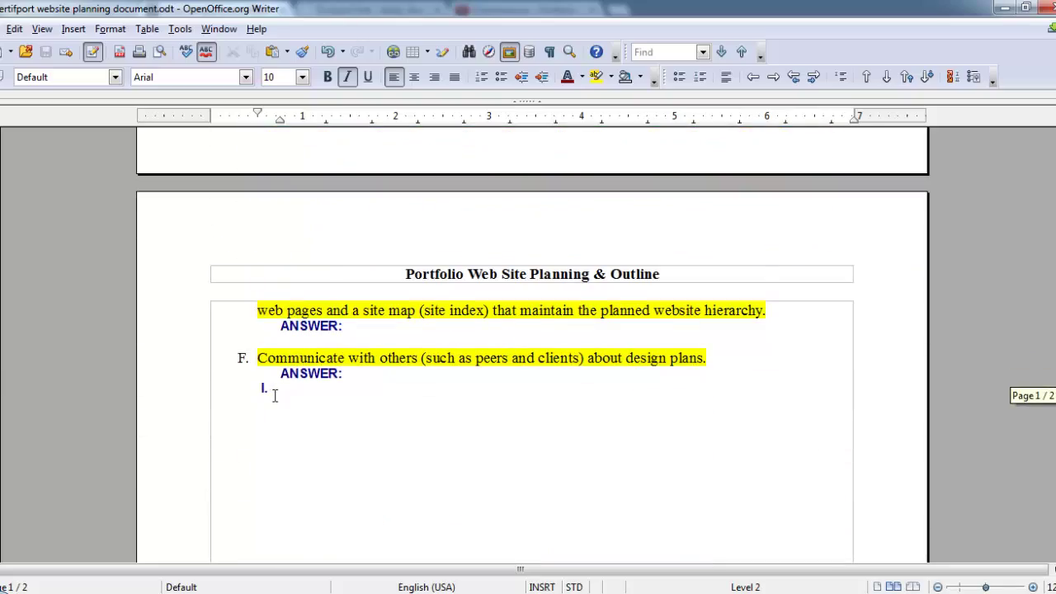
{"action": "scroll", "coordinate": [297, 384], "scroll_direction": "down", "scroll_amount": 1}
{"action": "scroll", "coordinate": [297, 385], "scroll_direction": "up", "scroll_amount": 15}
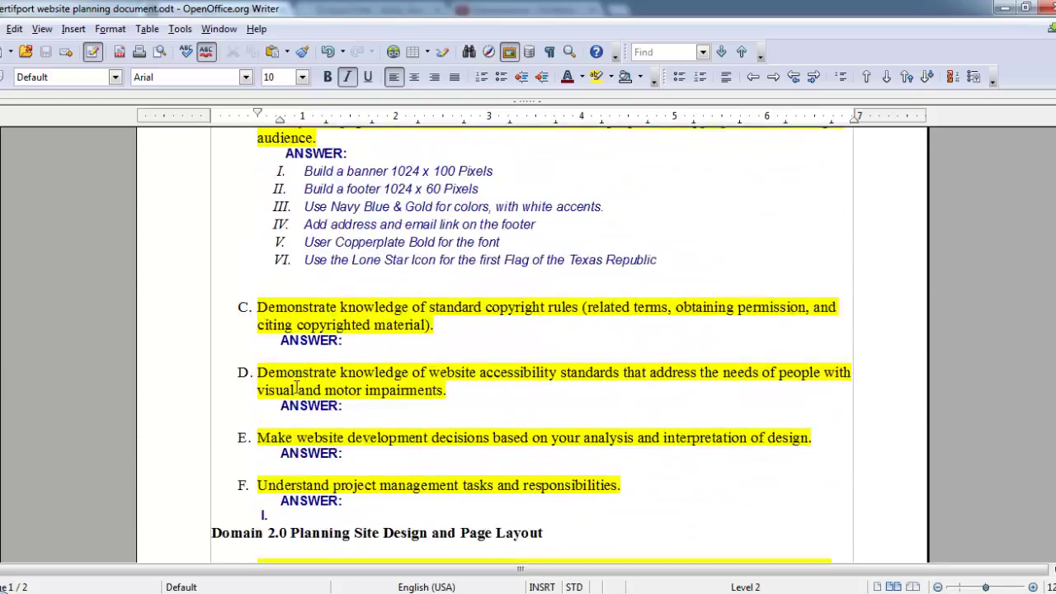
{"action": "scroll", "coordinate": [297, 390], "scroll_direction": "up", "scroll_amount": 7}
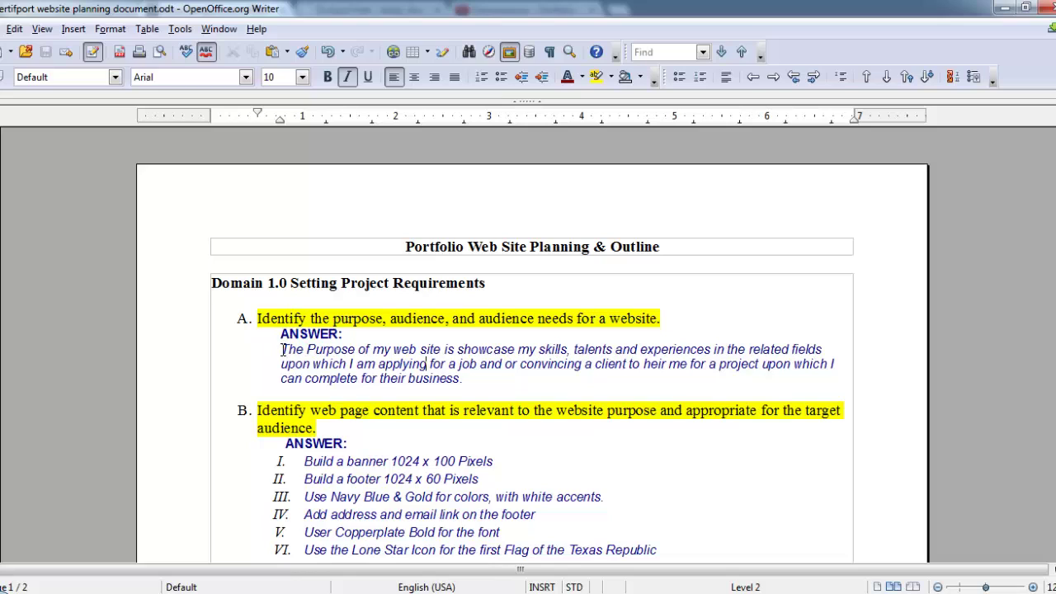
- Highlight the website purpose answer under item A, then each of the six content answers under item B of Domain 1.0
{"action": "left_click_drag", "start_coordinate": [281, 349], "coordinate": [465, 378]}
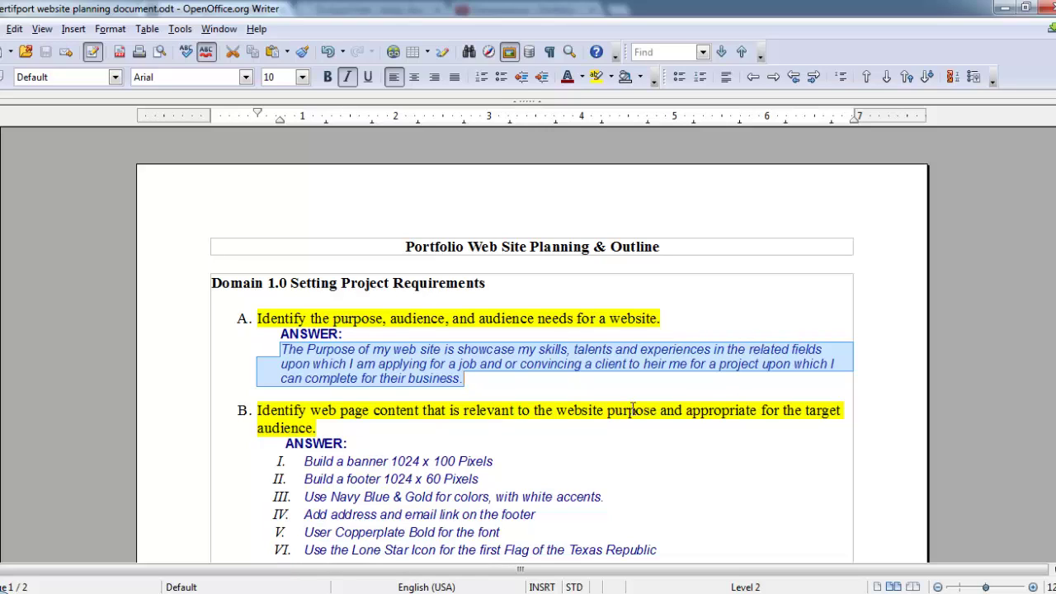
{"action": "scroll", "coordinate": [400, 357], "scroll_direction": "down", "scroll_amount": 3}
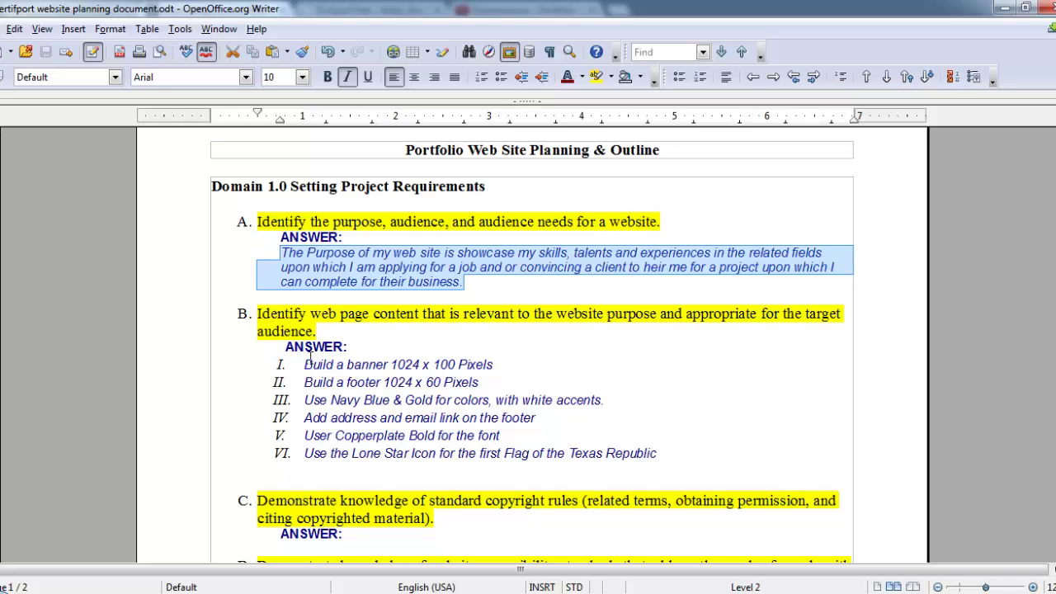
{"action": "left_click_drag", "start_coordinate": [303, 363], "coordinate": [496, 366]}
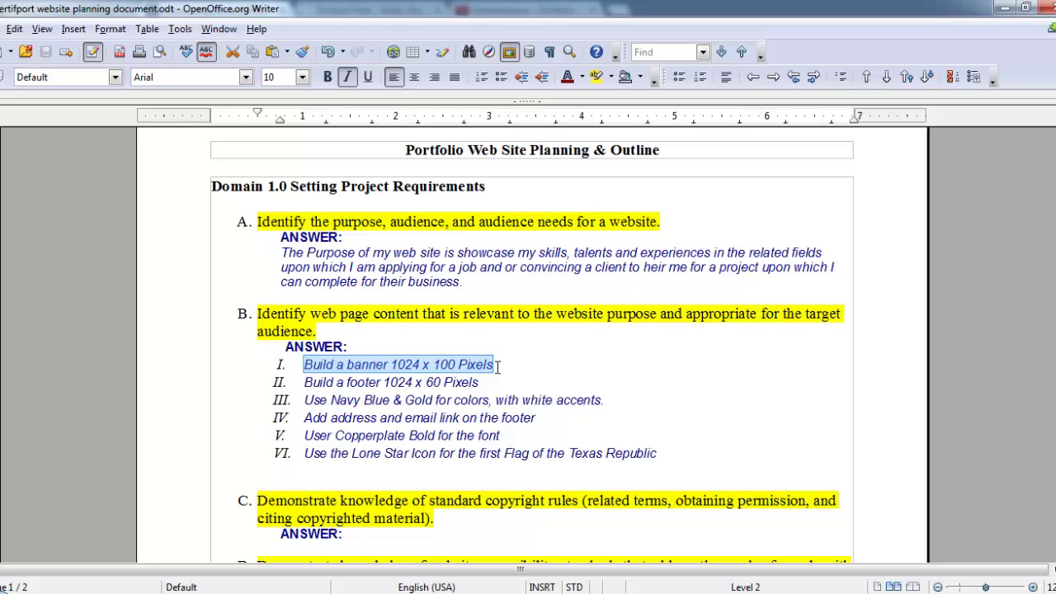
{"action": "left_click_drag", "start_coordinate": [304, 382], "coordinate": [480, 383]}
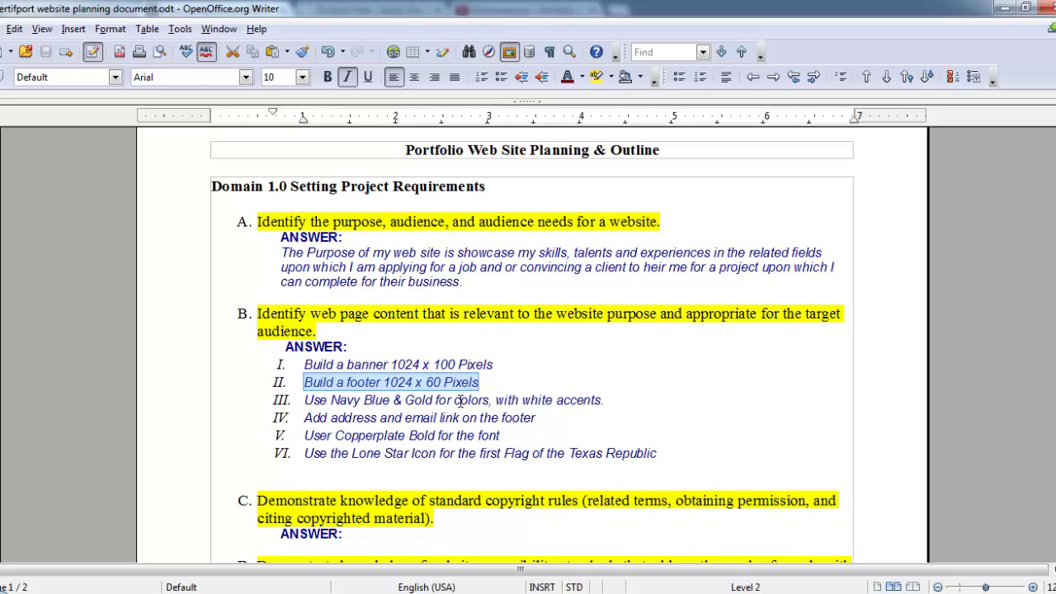
{"action": "left_click_drag", "start_coordinate": [306, 400], "coordinate": [607, 400]}
{"action": "left_click_drag", "start_coordinate": [312, 421], "coordinate": [541, 418]}
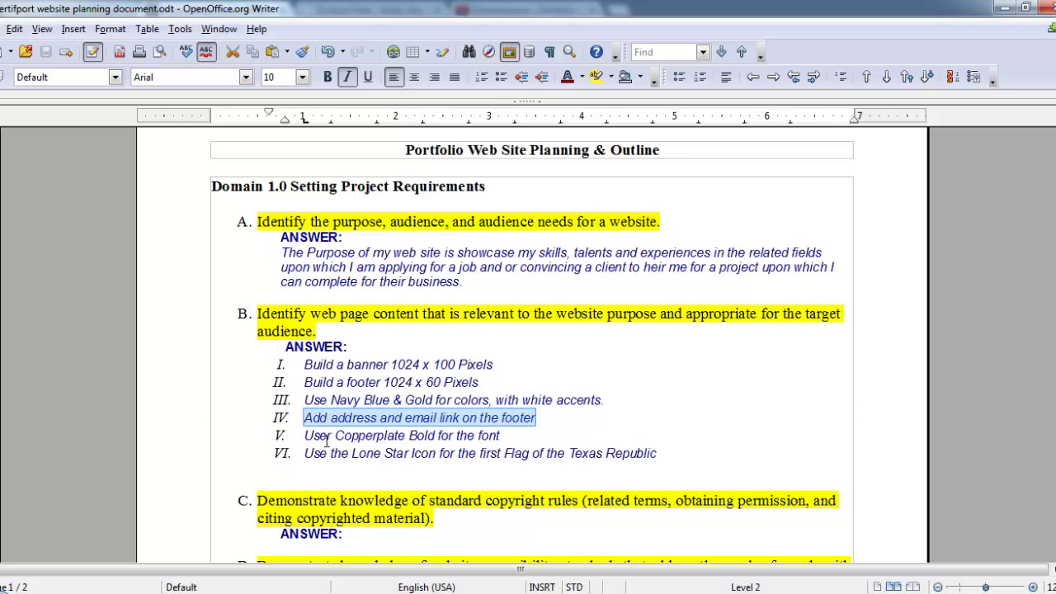
{"action": "left_click_drag", "start_coordinate": [312, 435], "coordinate": [503, 434]}
{"action": "left_click_drag", "start_coordinate": [305, 453], "coordinate": [660, 450]}
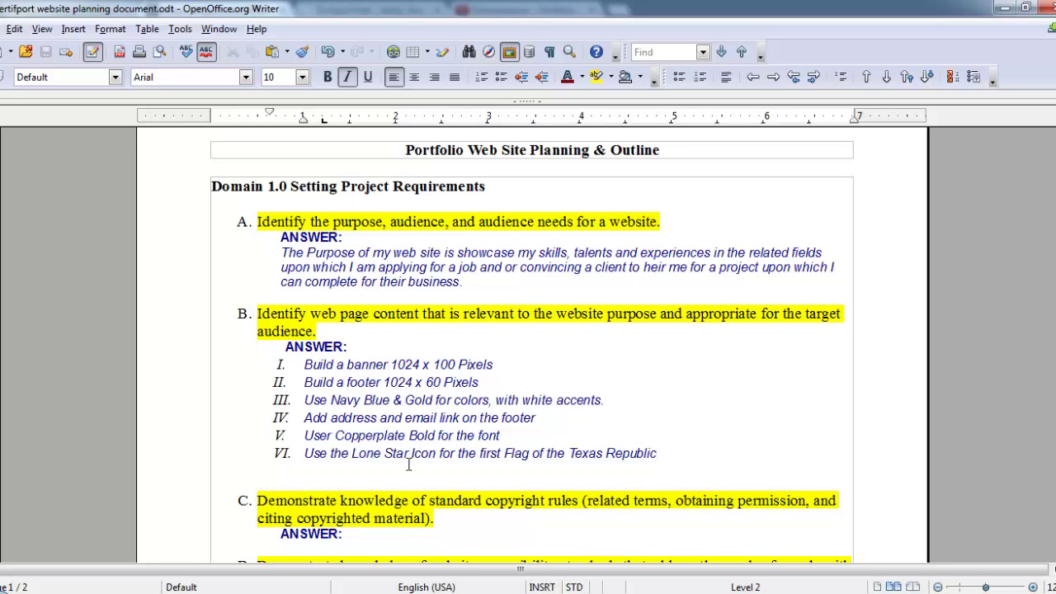
- Look through the remaining unanswered planning questions in Domain 1.0 and Domain 2.0
{"action": "scroll", "coordinate": [454, 210], "scroll_direction": "down", "scroll_amount": 10}
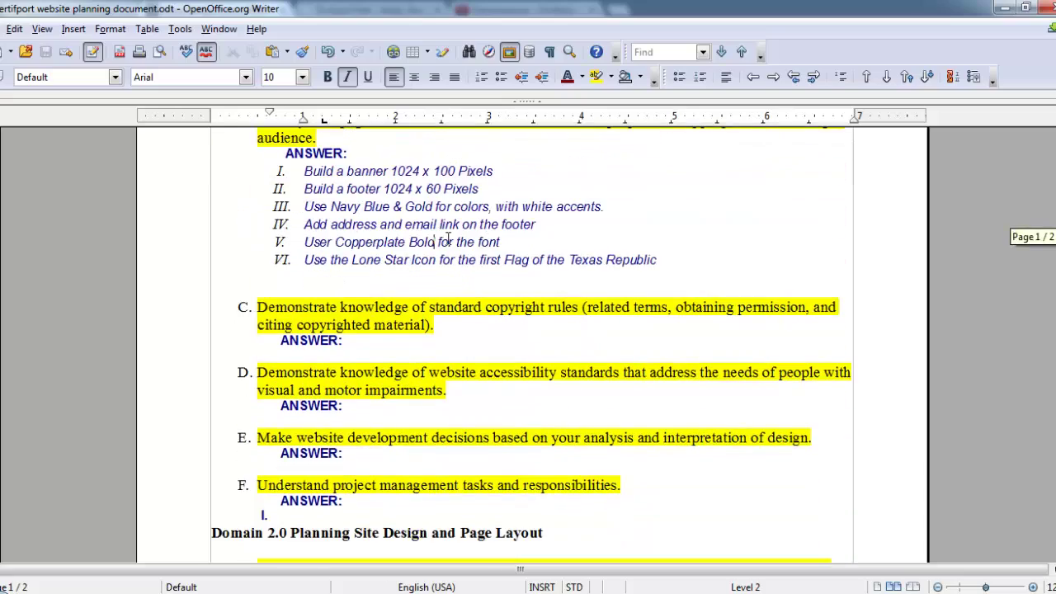
{"action": "scroll", "coordinate": [448, 239], "scroll_direction": "down", "scroll_amount": 12}
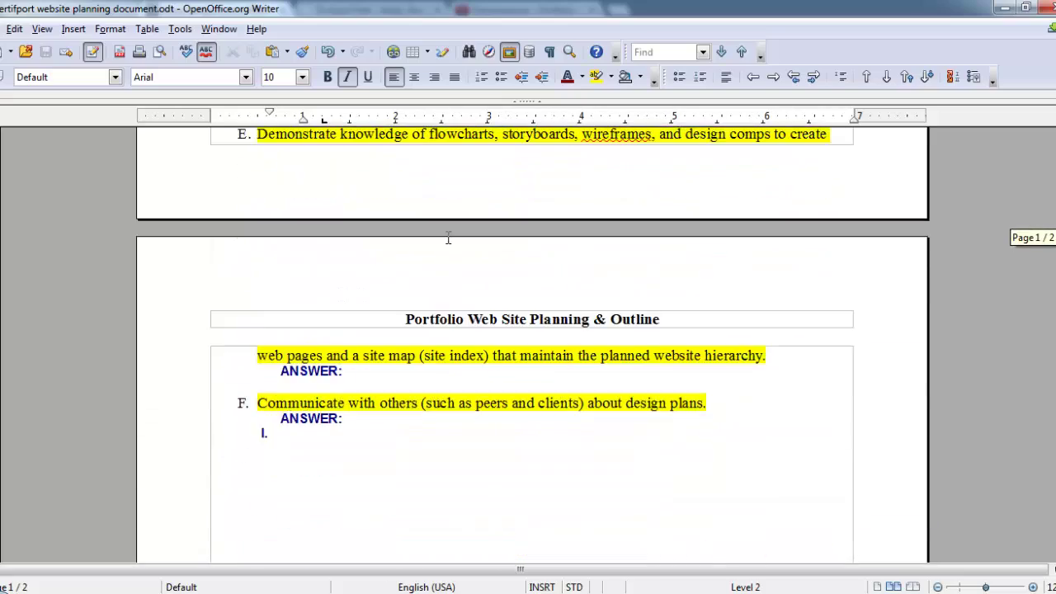
{"action": "scroll", "coordinate": [448, 237], "scroll_direction": "up", "scroll_amount": 1}
{"action": "scroll", "coordinate": [448, 238], "scroll_direction": "up", "scroll_amount": 20}
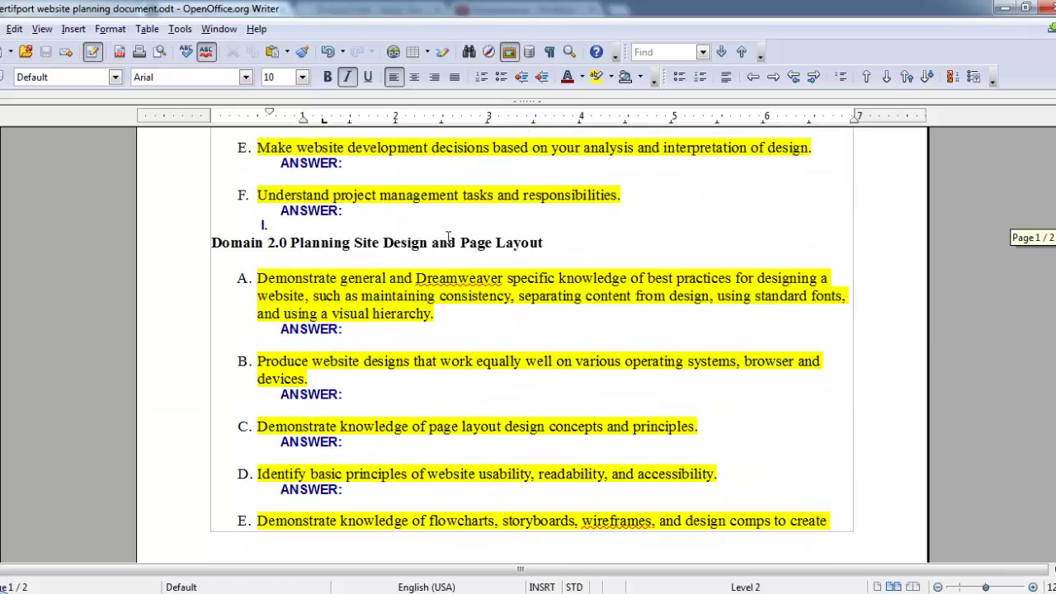
- Review the Portfolio Web Site Planning & Outline document from the Domain 1.0 answers through the last Domain 2.0 question
{"action": "scroll", "coordinate": [443, 238], "scroll_direction": "up", "scroll_amount": 3}
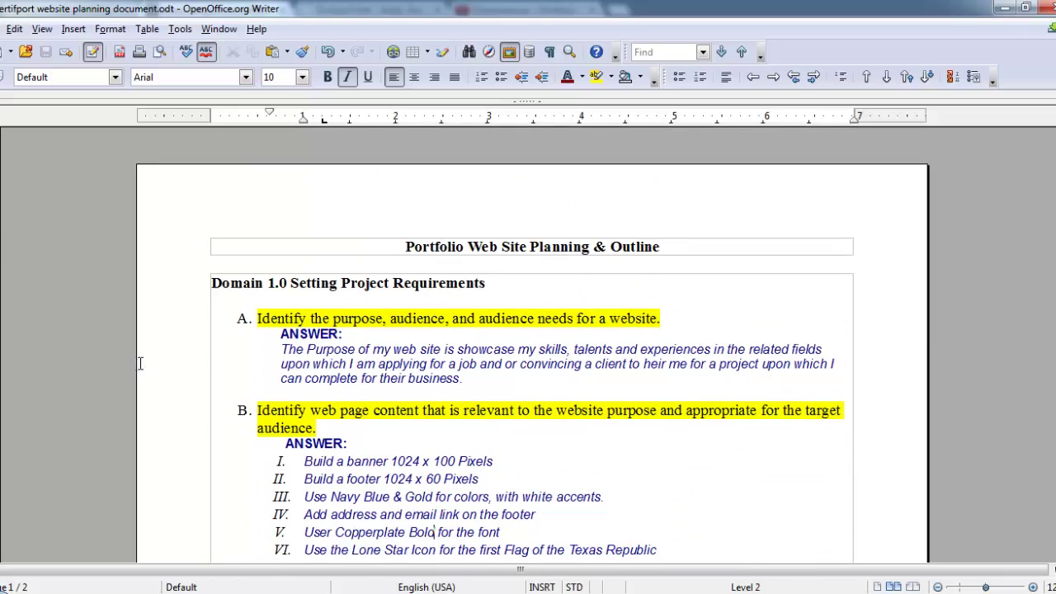
{"action": "scroll", "coordinate": [367, 400], "scroll_direction": "down", "scroll_amount": 2}
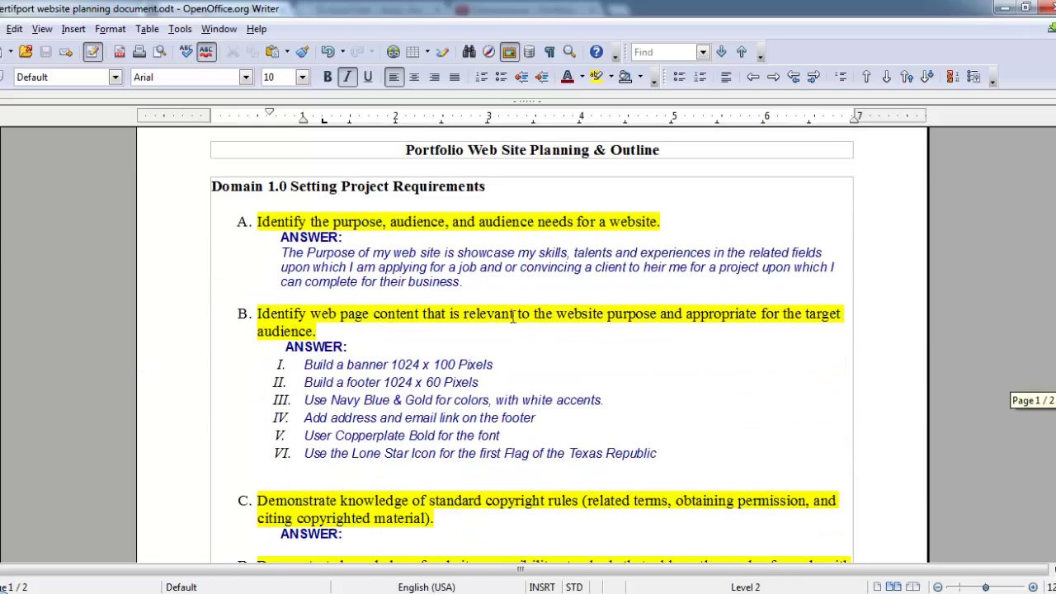
{"action": "scroll", "coordinate": [495, 335], "scroll_direction": "down", "scroll_amount": 10}
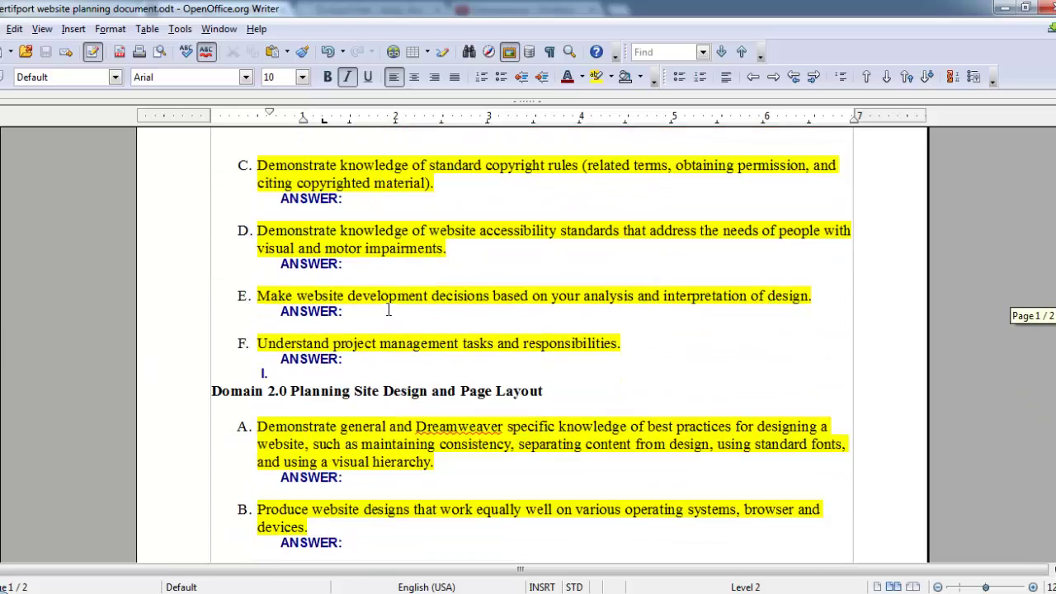
{"action": "scroll", "coordinate": [388, 312], "scroll_direction": "down", "scroll_amount": 9}
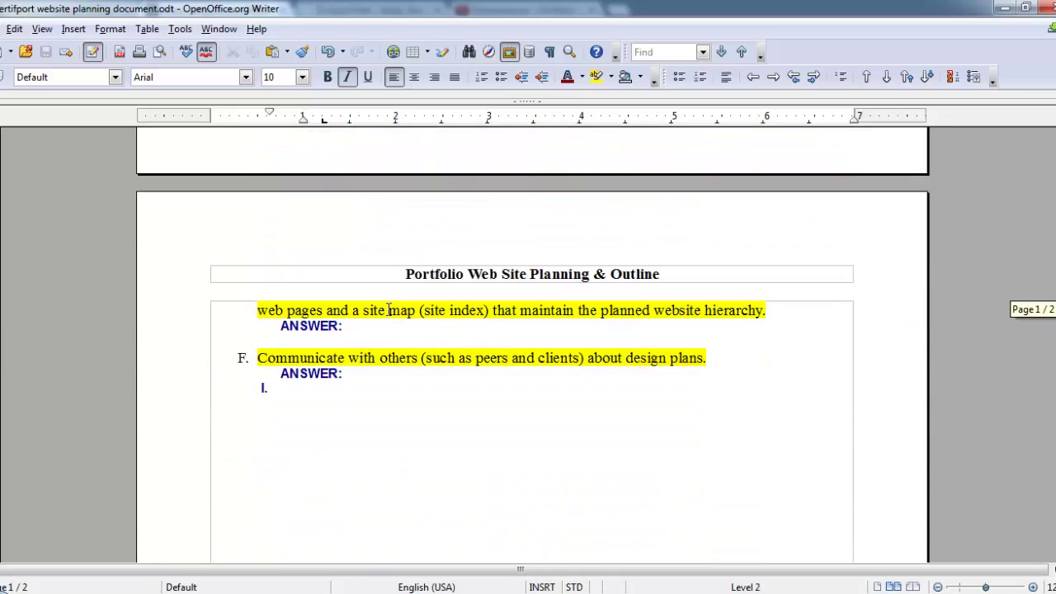
{"action": "scroll", "coordinate": [389, 309], "scroll_direction": "up", "scroll_amount": 5}
{"action": "scroll", "coordinate": [389, 309], "scroll_direction": "up", "scroll_amount": 2}
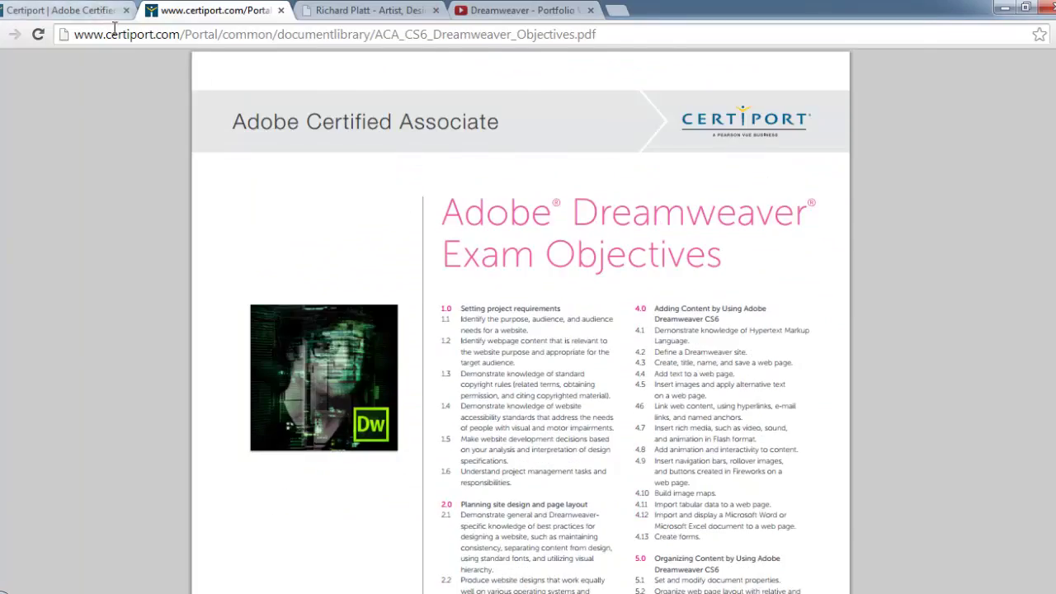
- Switch to the browser and show the beginning of Certiport's Web Authoring using Adobe Dreamweaver product page
{"action": "left_click", "coordinate": [114, 12]}
{"action": "scroll", "coordinate": [447, 382], "scroll_direction": "up", "scroll_amount": 6}
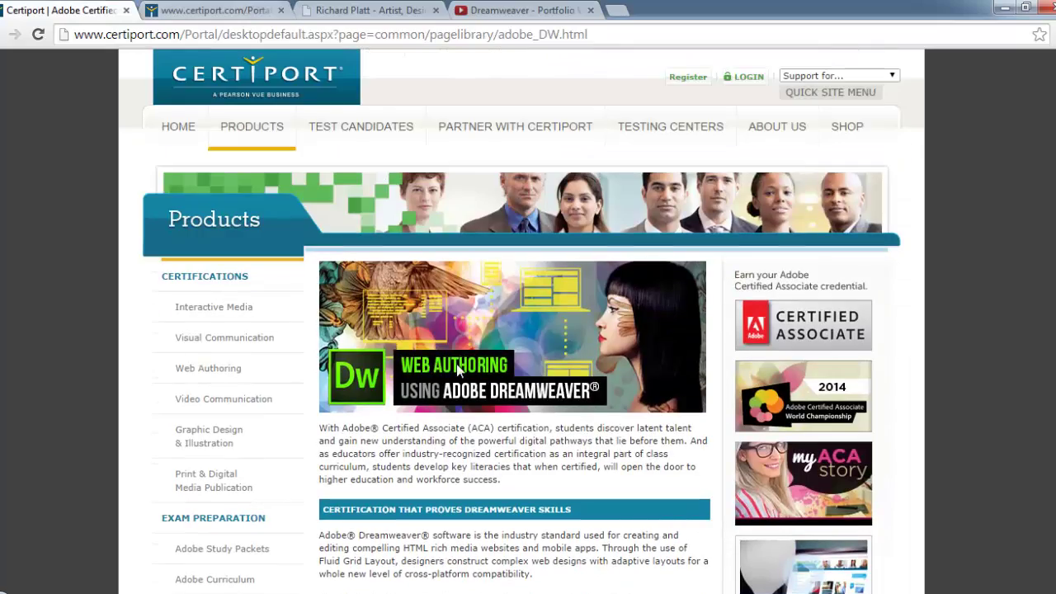